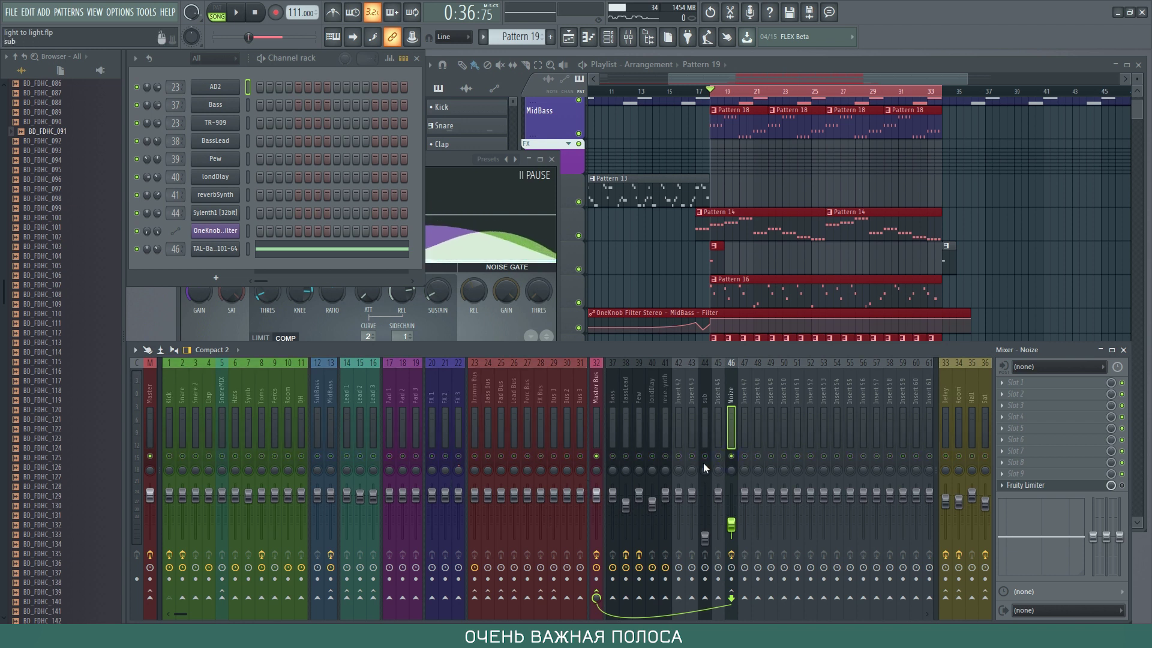
- Check the TAL-BassLine-101 synth and raise the Noize mixer track's level to 50% (-12.7 dB) while playing the loop
click(213, 249)
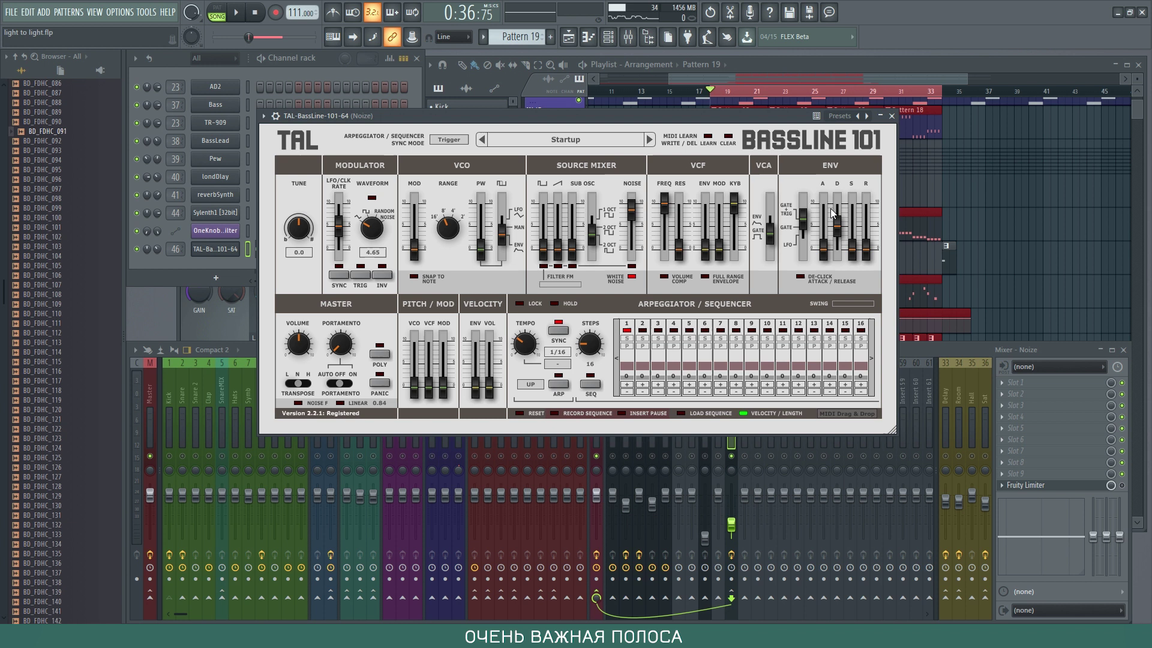
click(892, 115)
key(space)
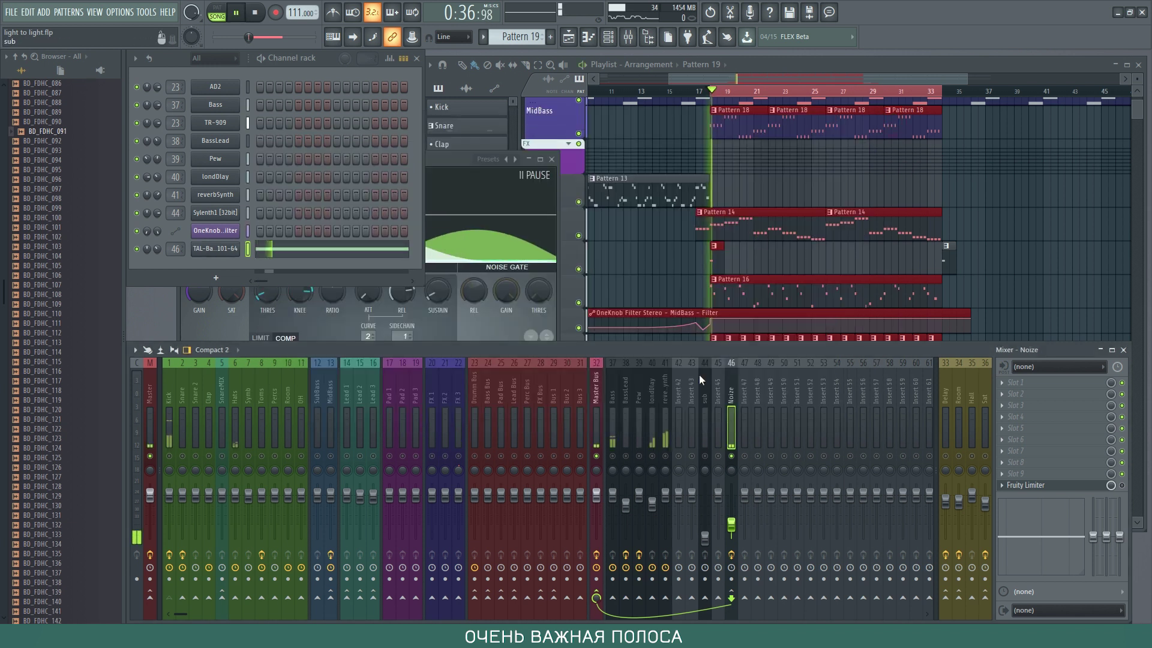
drag(736, 537, 737, 529)
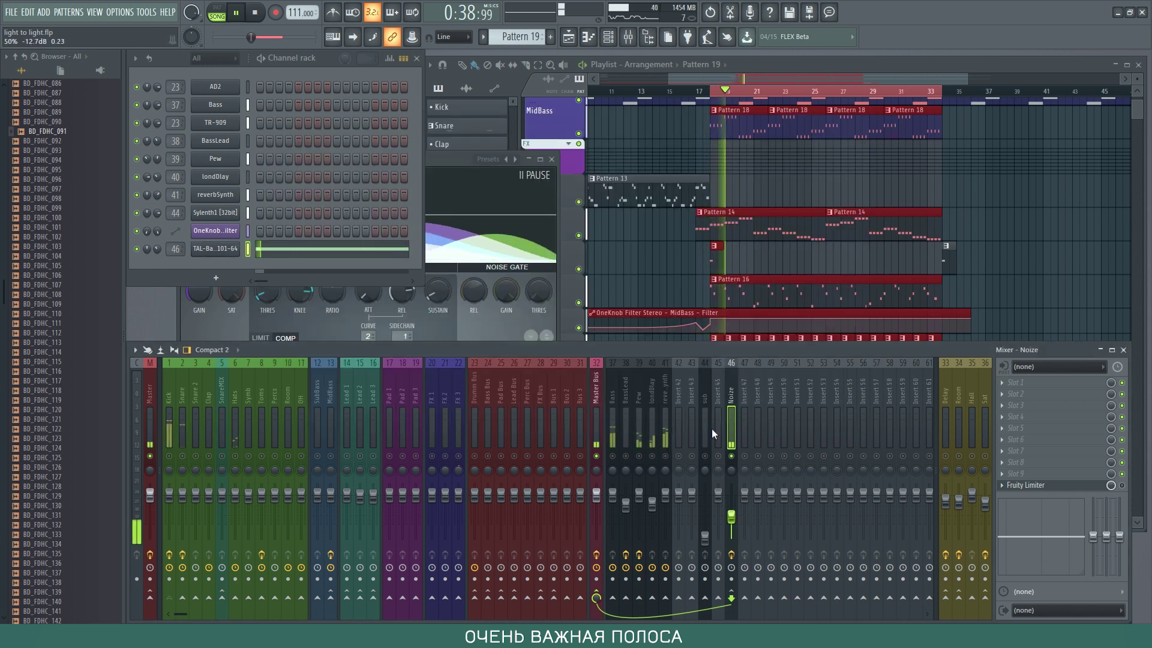
click(253, 14)
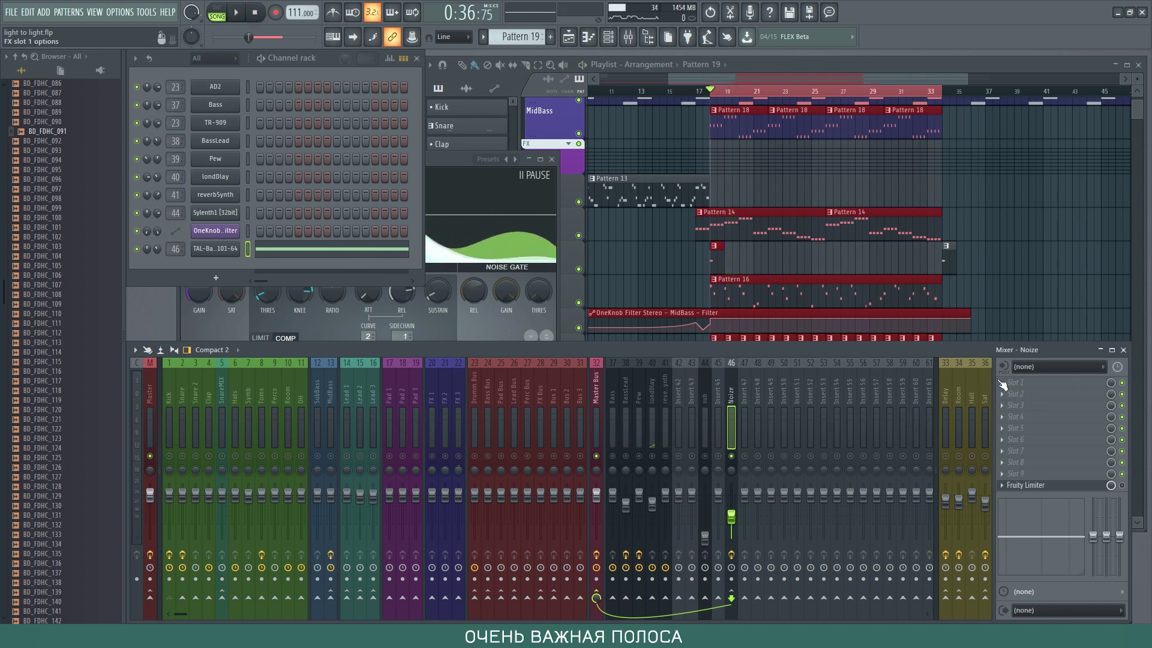
- Try Fruity Stereo Shaper in the Noize track's first effect slot and audition it with the song loop
click(1009, 388)
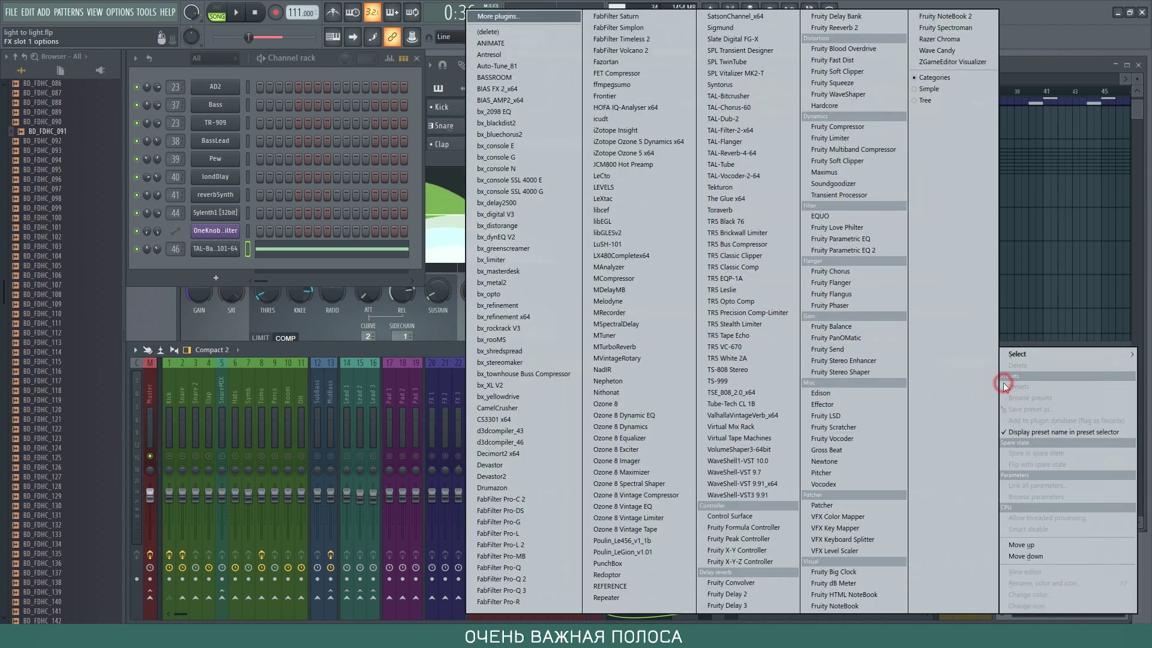
click(867, 372)
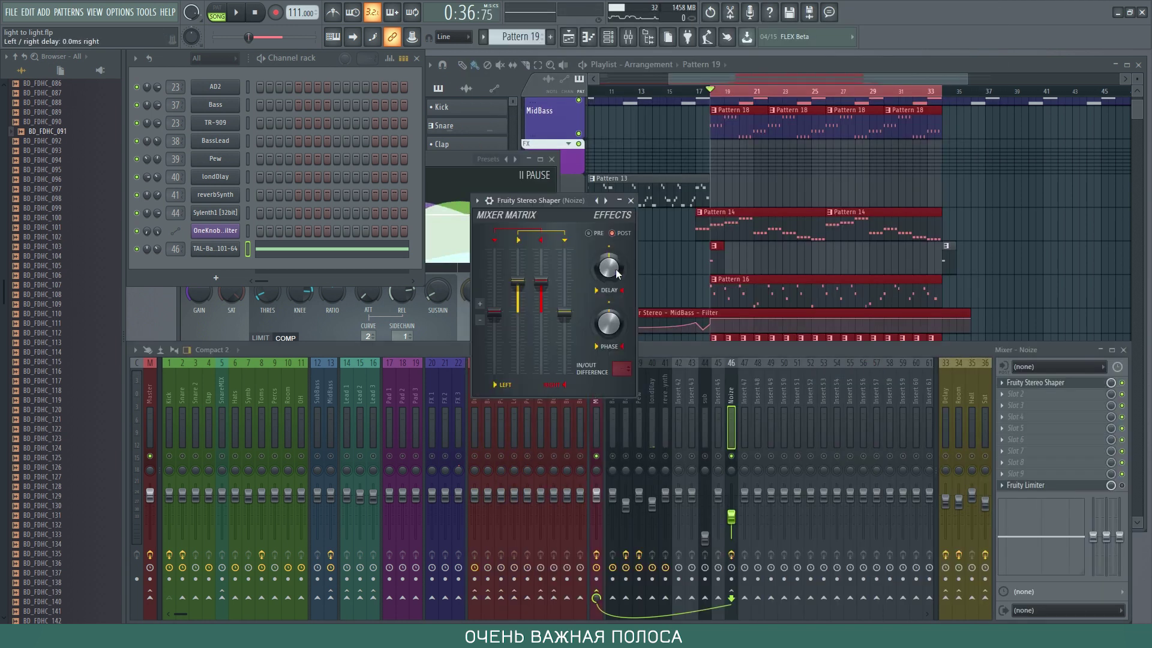
key(space)
key(space)
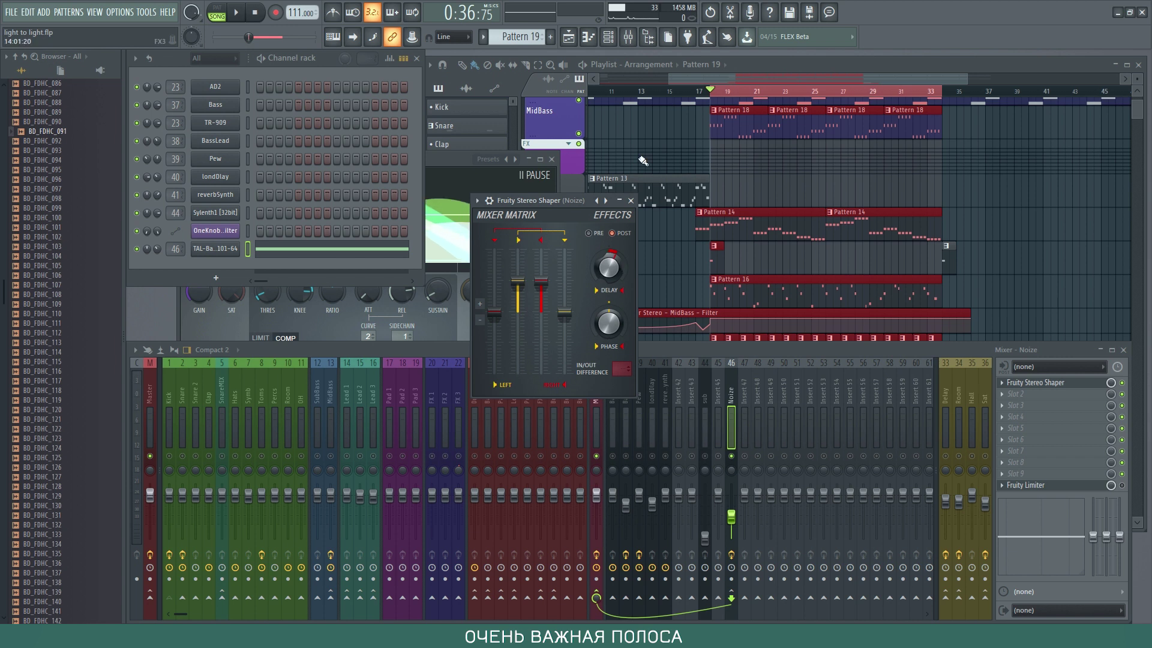
- Remove the Fruity Stereo Shaper from the Noize track's effect slots
click(631, 201)
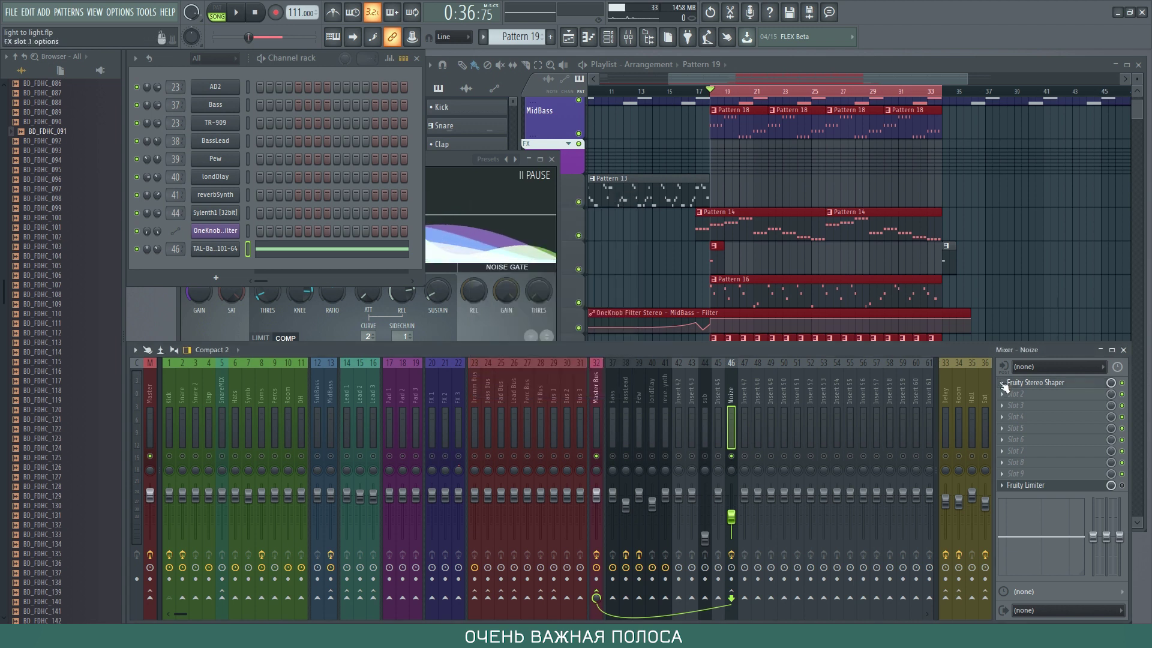
click(1004, 385)
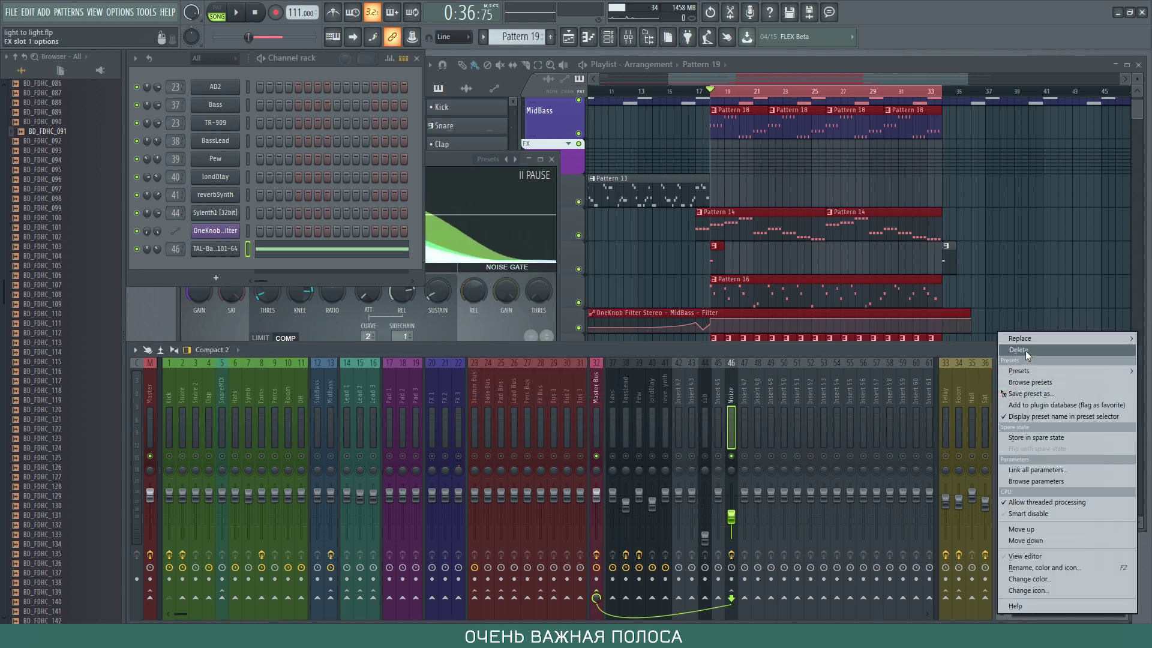
click(1027, 355)
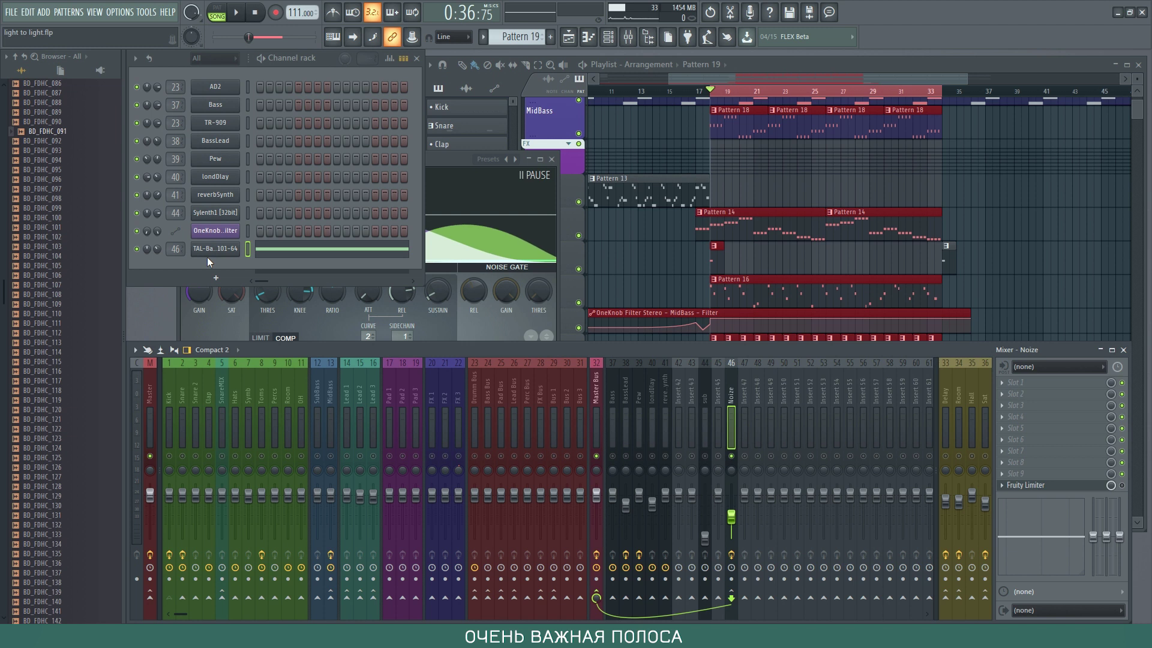
- Clone the TAL-BassLine-101 noise channel and select the copy in the channel rack
right_click(212, 255)
click(284, 358)
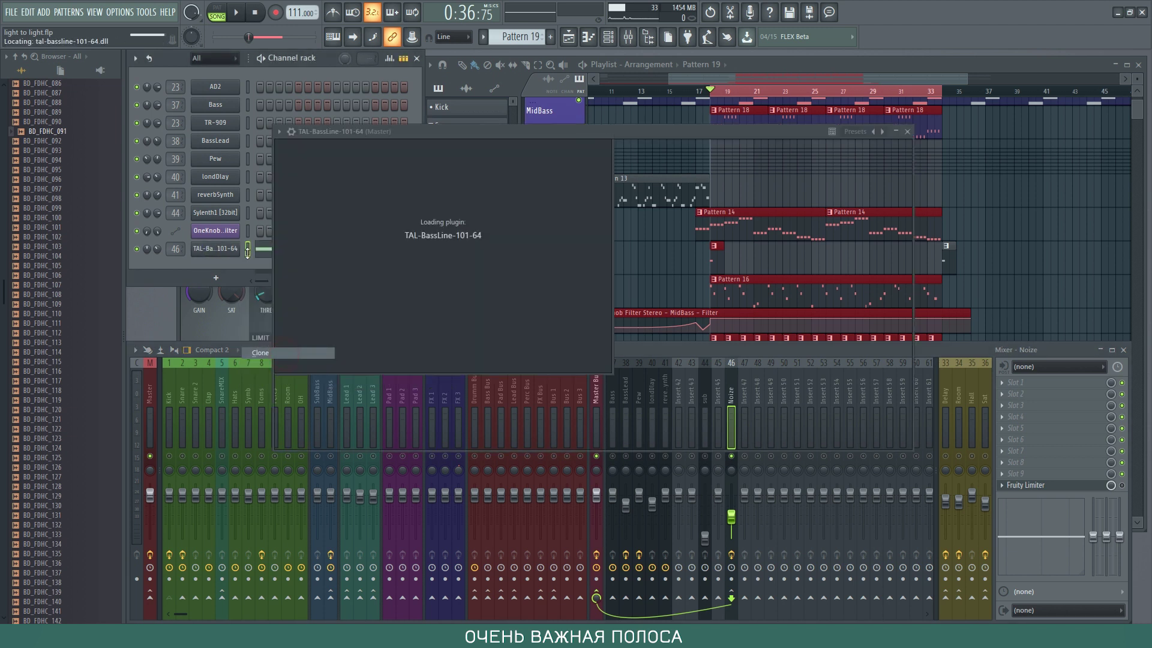
click(248, 268)
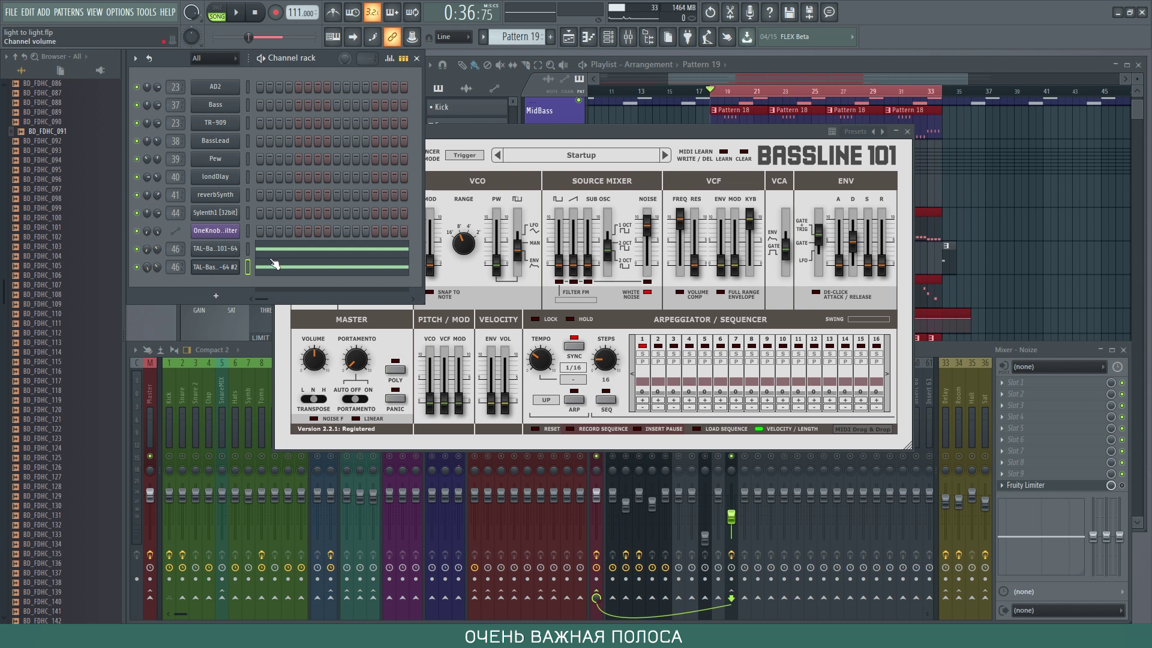
- Audition the loop with both TAL-BassLine channels on, and compare it with the original channel muted
click(813, 78)
key(space)
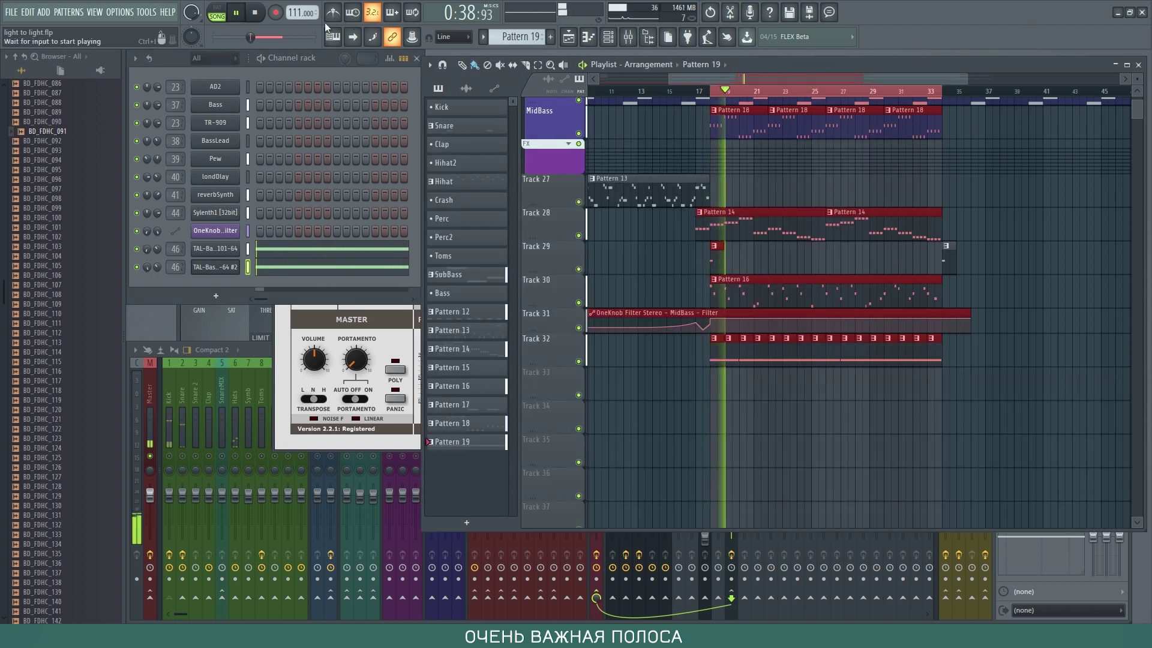
key(space)
right_click(140, 258)
key(Escape)
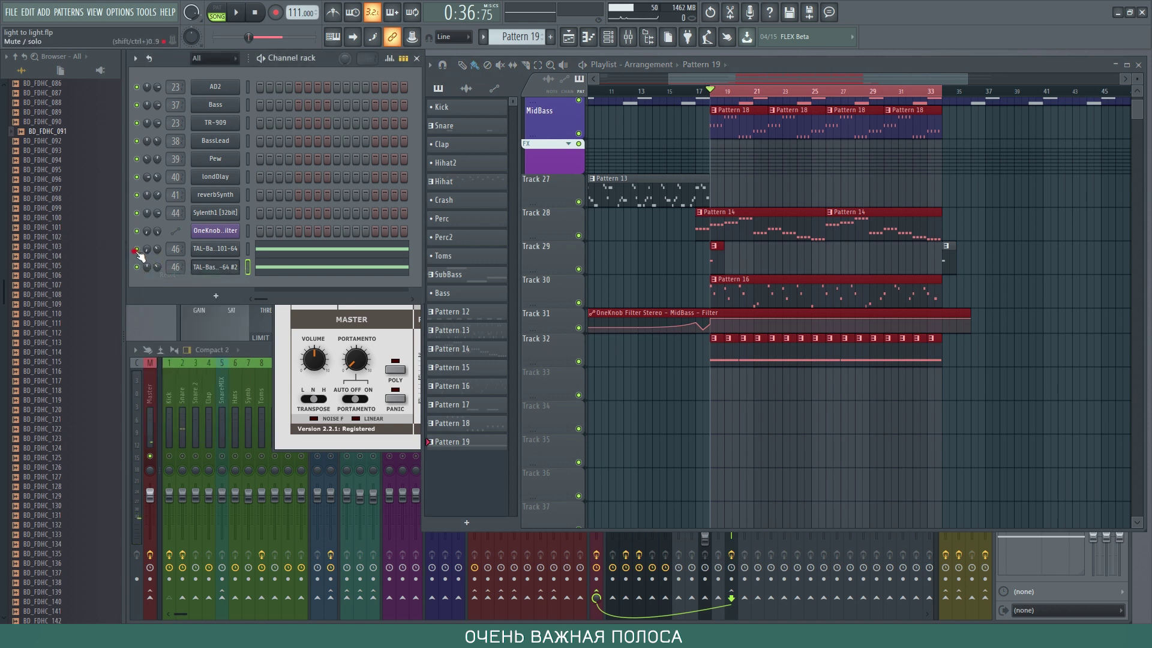
key(space)
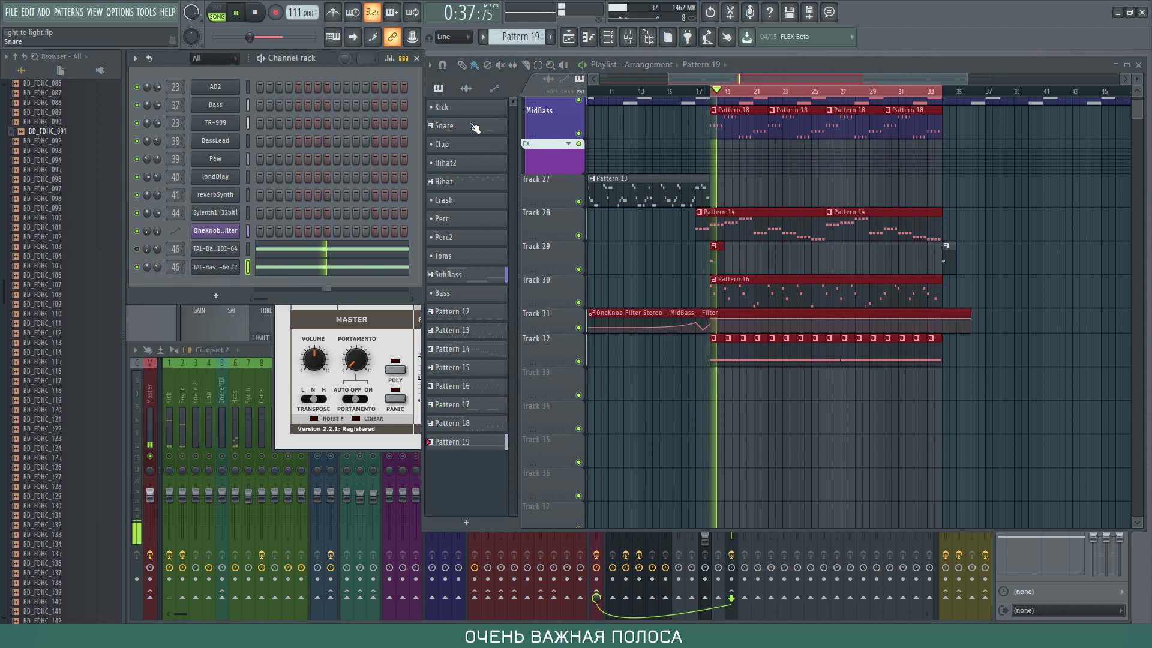
key(space)
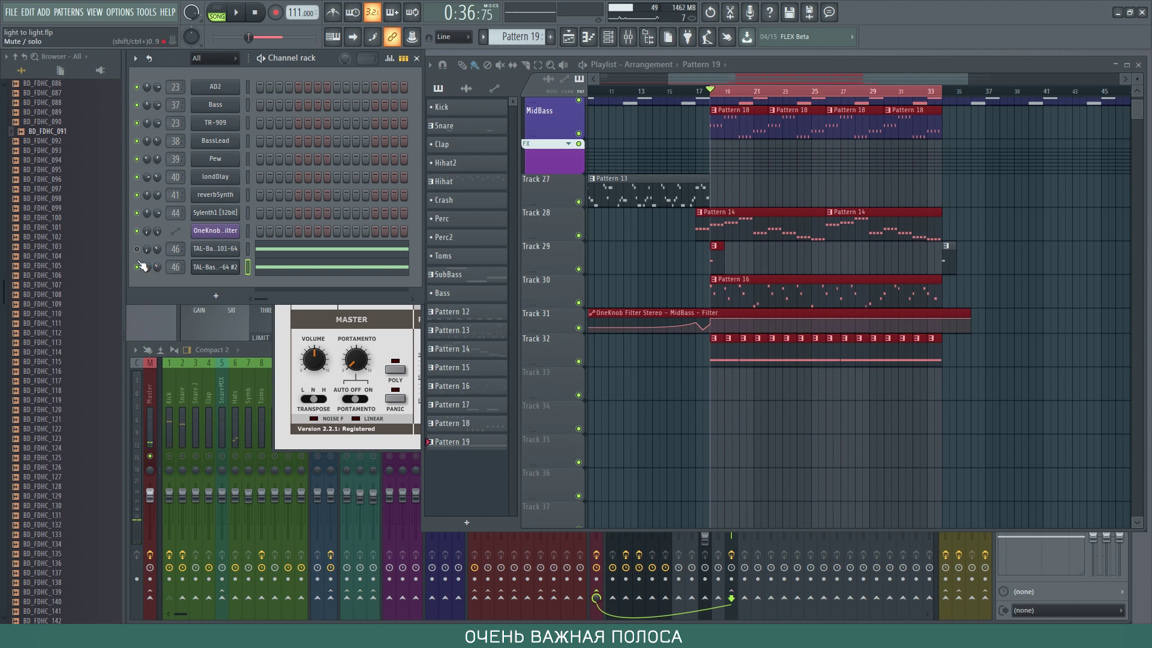
key(space)
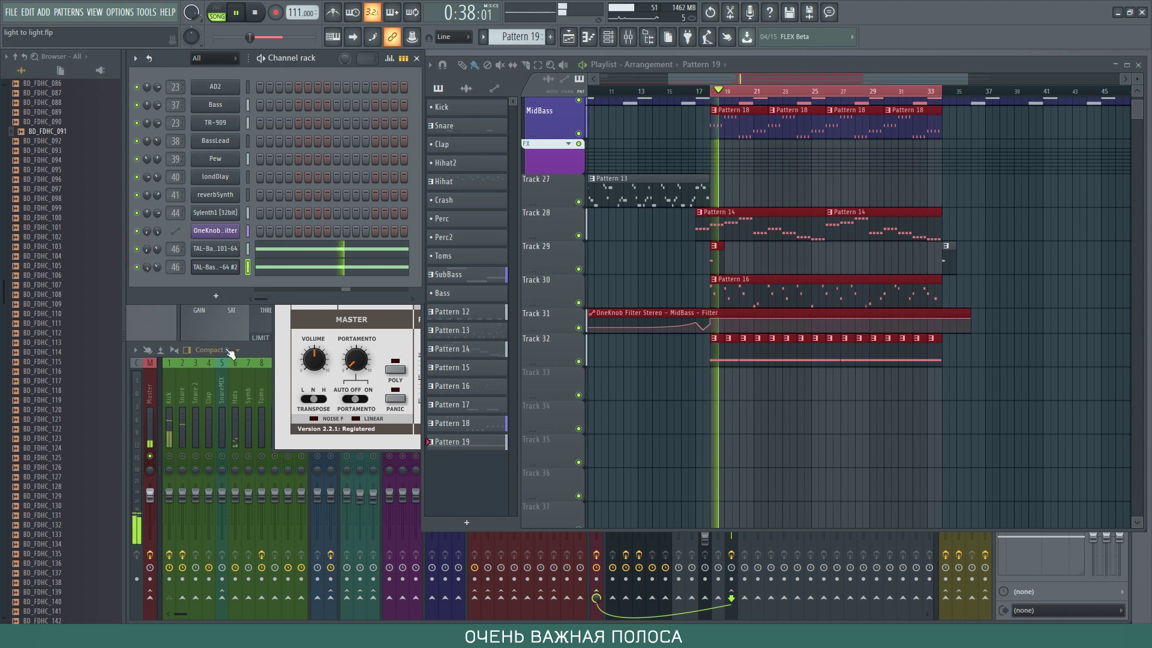
key(space)
- Bring up the mixer and lower the Noize track's fader while the loop plays
key(F9)
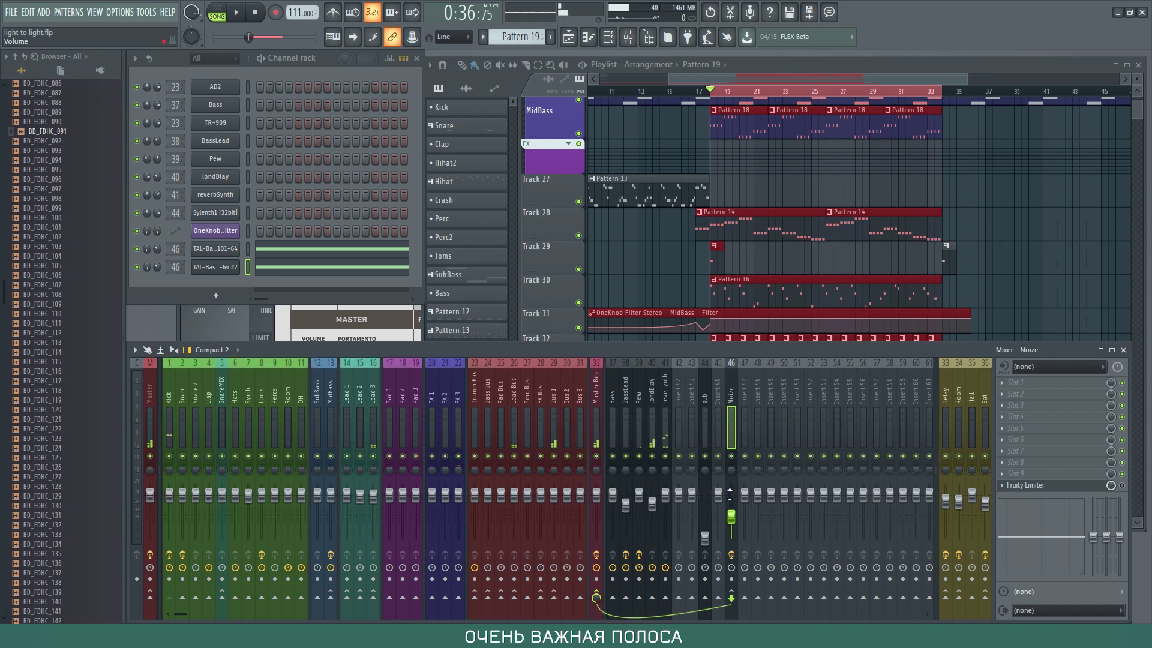
key(space)
drag(730, 495, 734, 529)
click(255, 12)
- Compare the loop with the cloned TAL-BassLine channel muted and with both noise channels active
right_click(147, 248)
click(165, 258)
key(space)
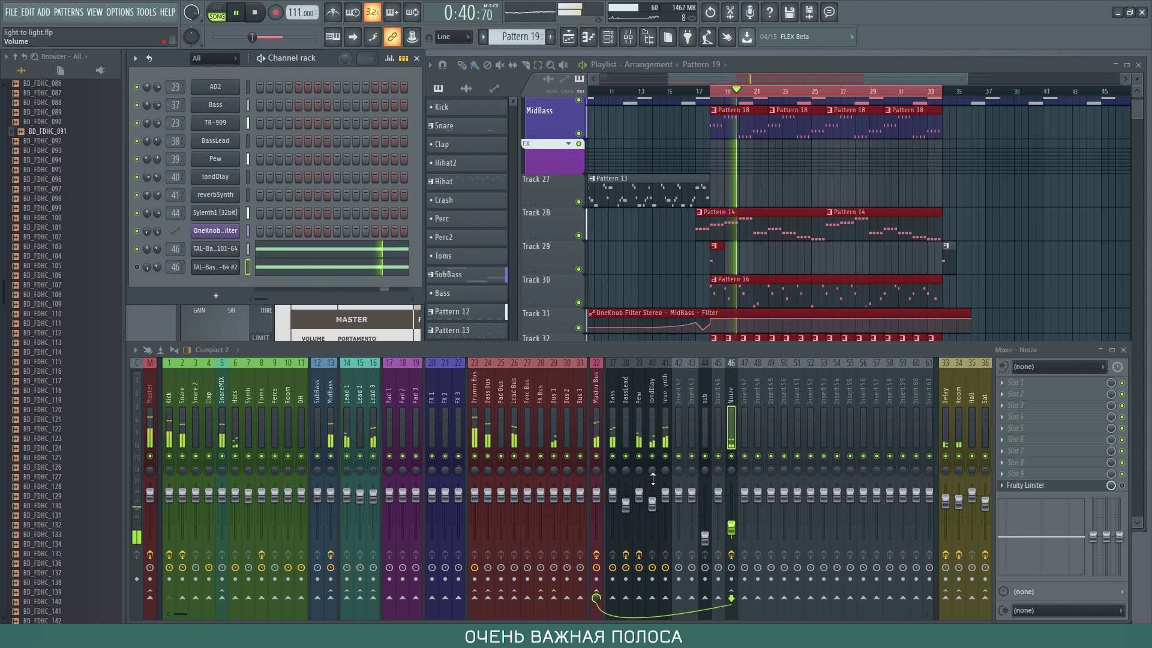
key(space)
click(137, 268)
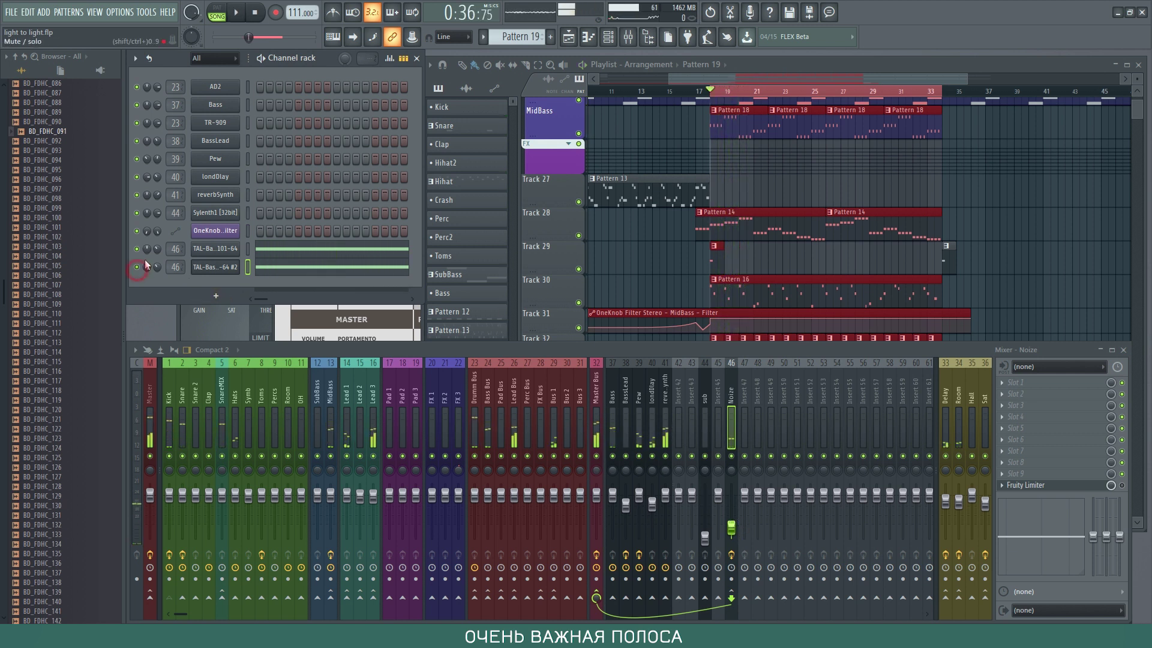
key(space)
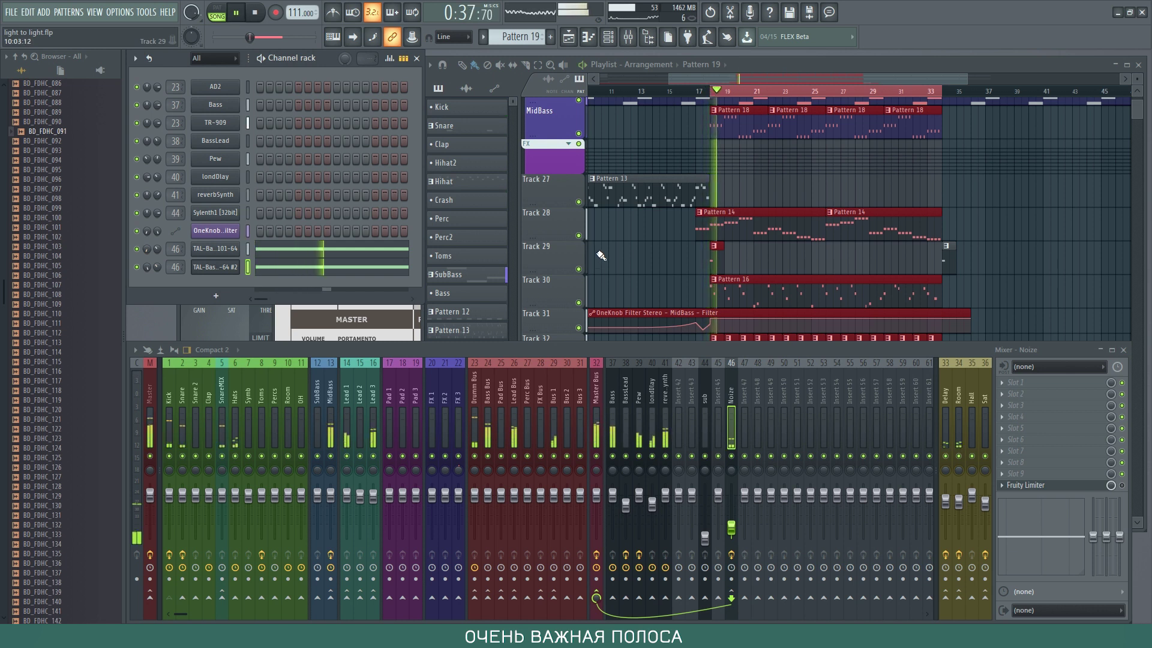
key(space)
- Enable the Fruity Limiter on the Noize track and audition the loop with it
click(1122, 486)
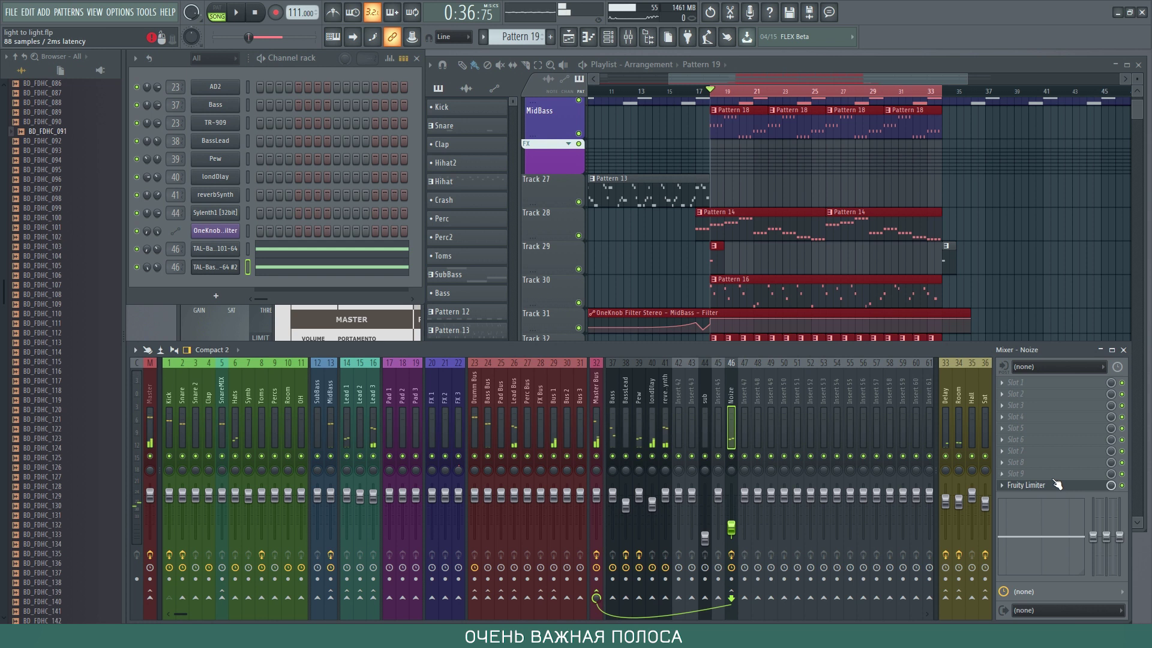
key(space)
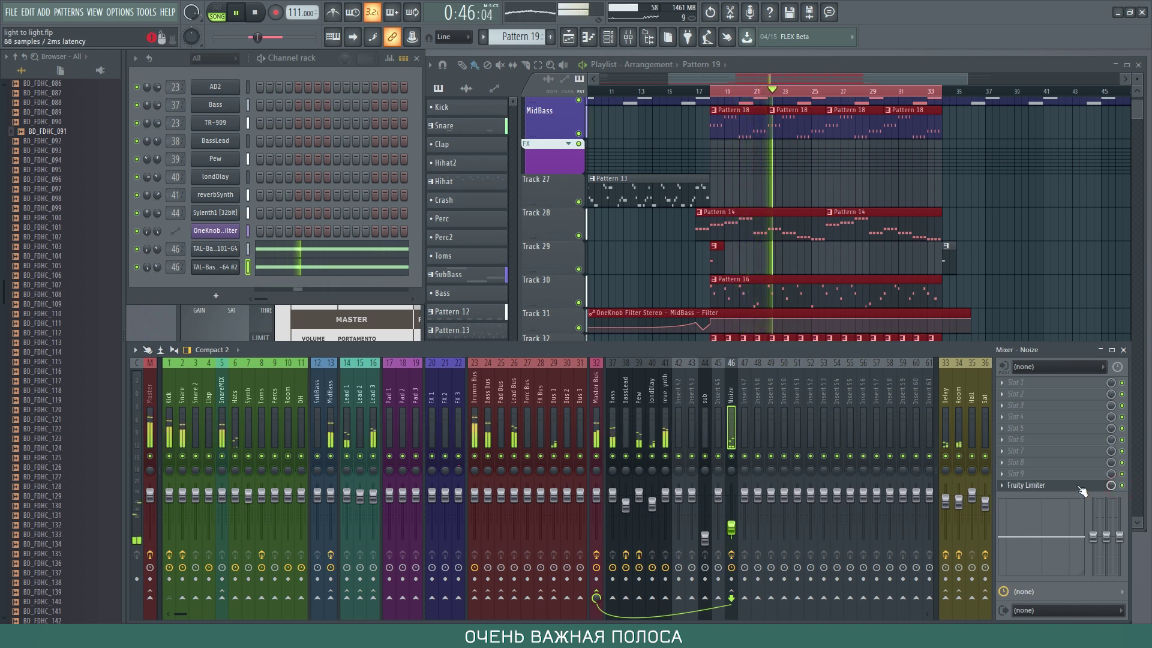
key(space)
- Insert FabFilter Pro-Q in the Noize track's first effect slot, with a low-cut band and the analyzer on Pre+Post
click(1012, 389)
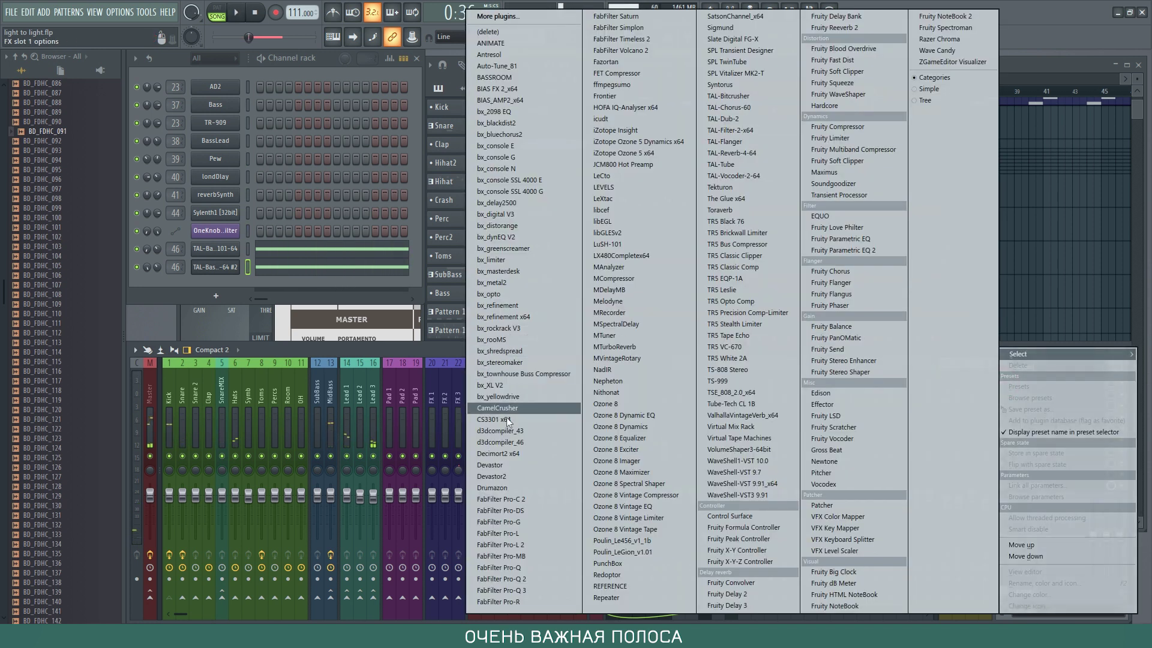
click(526, 567)
double_click(483, 320)
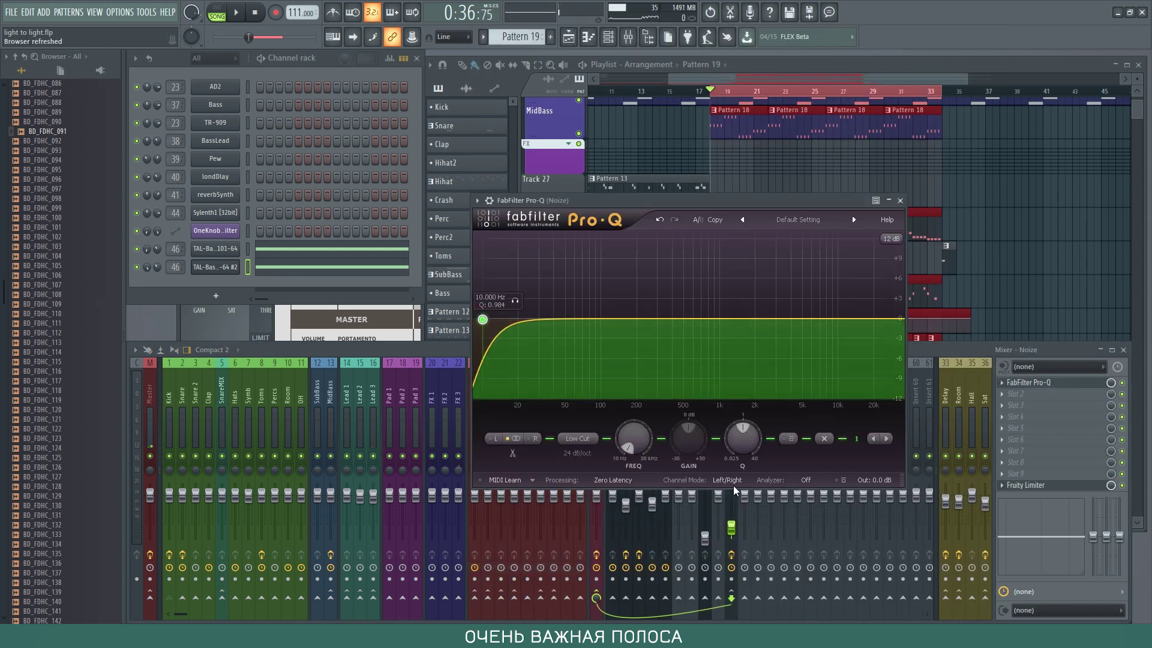
click(806, 480)
click(804, 532)
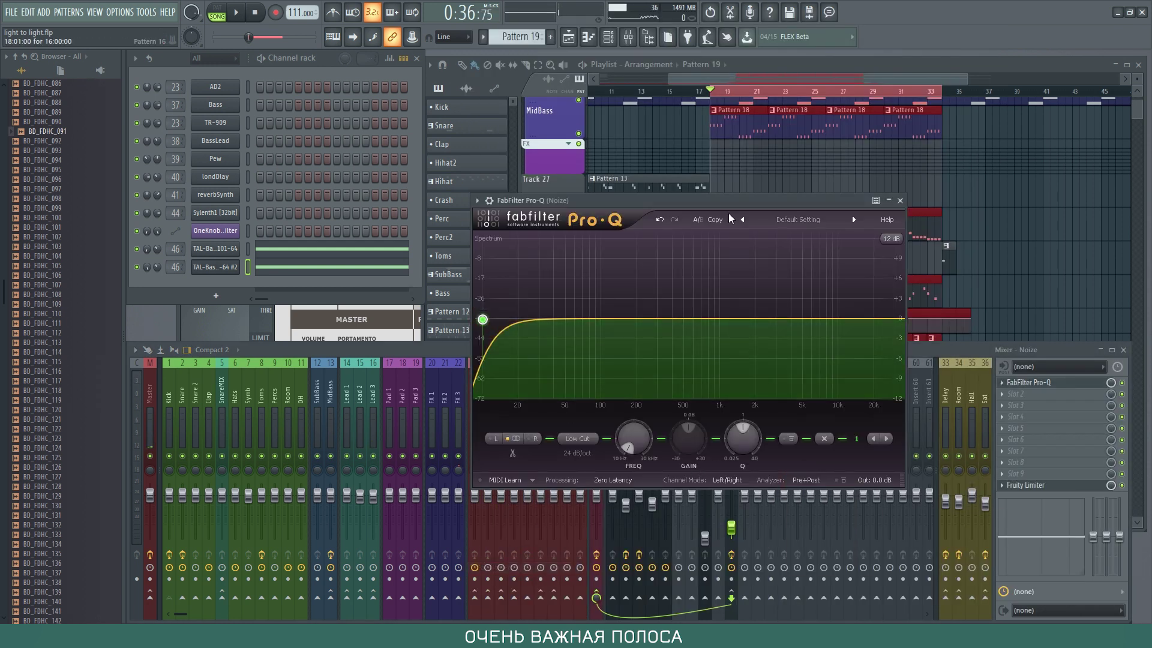
- Set the Pro-Q low-cut band to a 6 dB/oct slope at about 805 Hz
drag(634, 438, 635, 360)
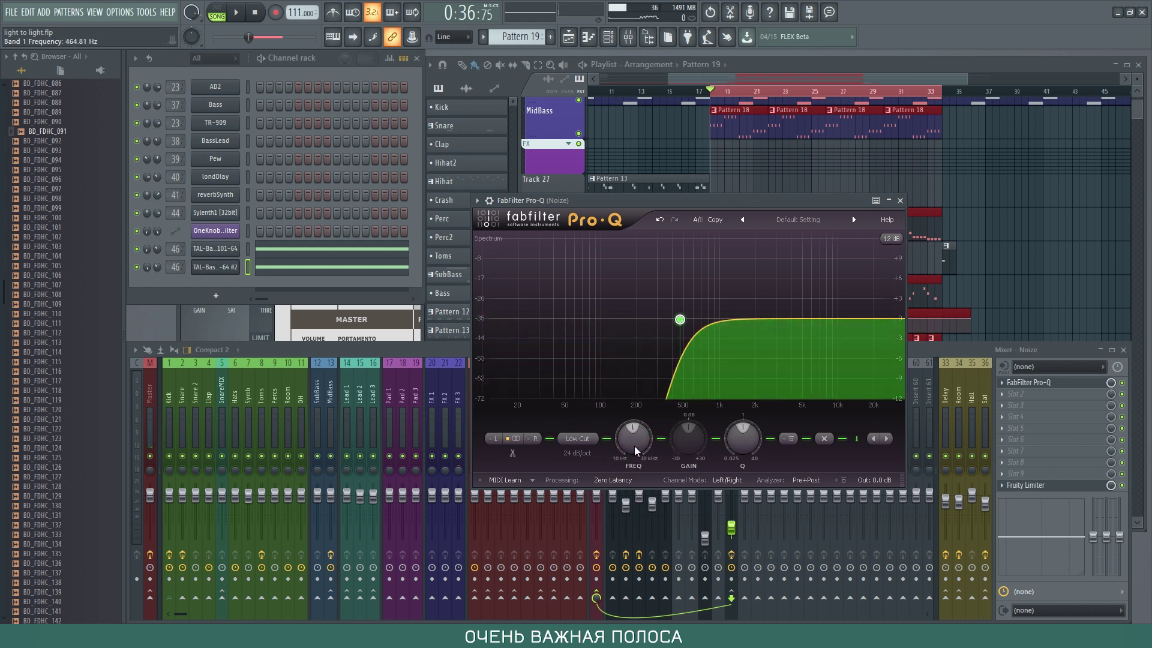
click(586, 455)
click(594, 467)
drag(634, 437, 644, 426)
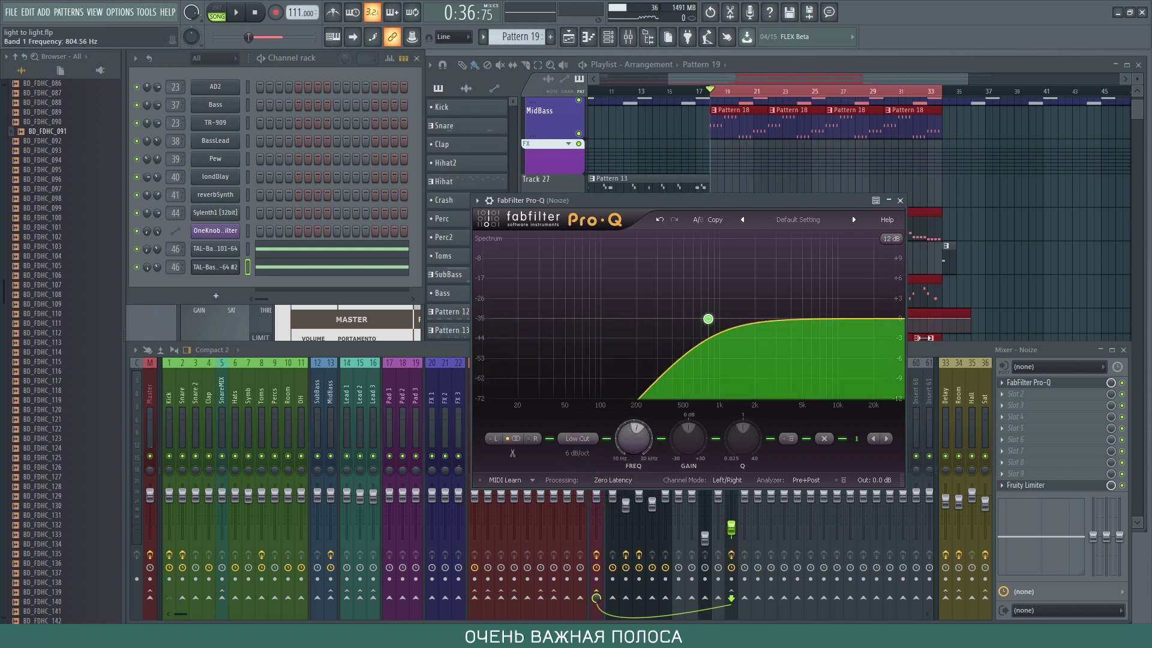
- Add a high-cut band to the Pro-Q with a 12 dB/oct slope, placed just below 20 kHz
double_click(897, 318)
click(574, 454)
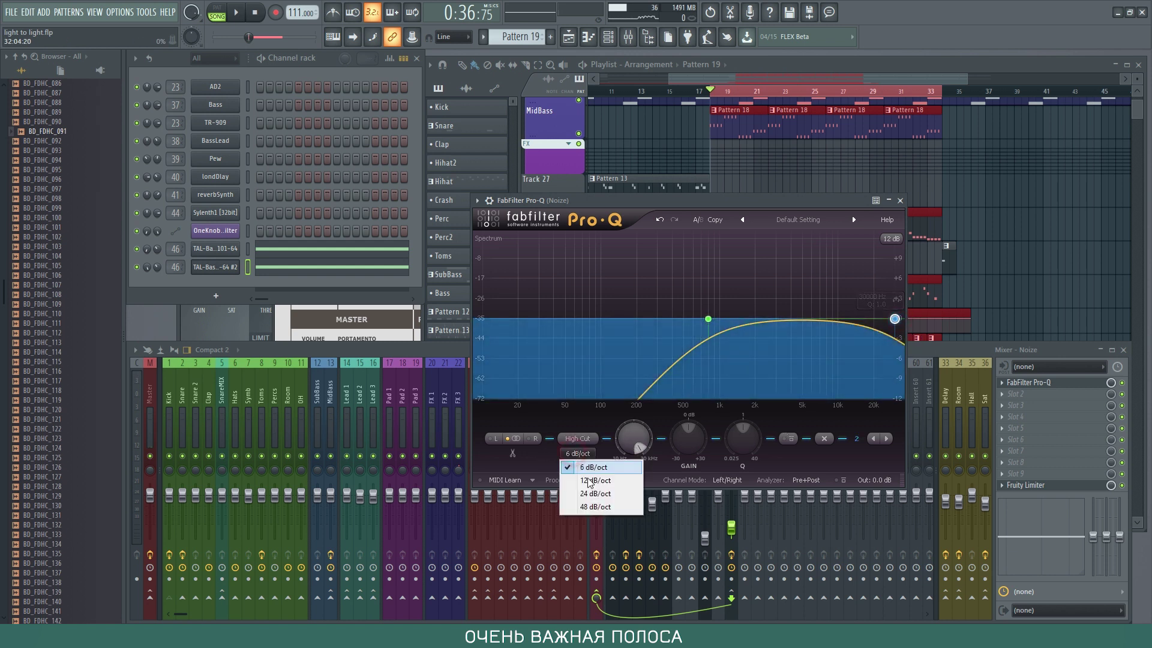
click(594, 478)
drag(630, 444, 625, 458)
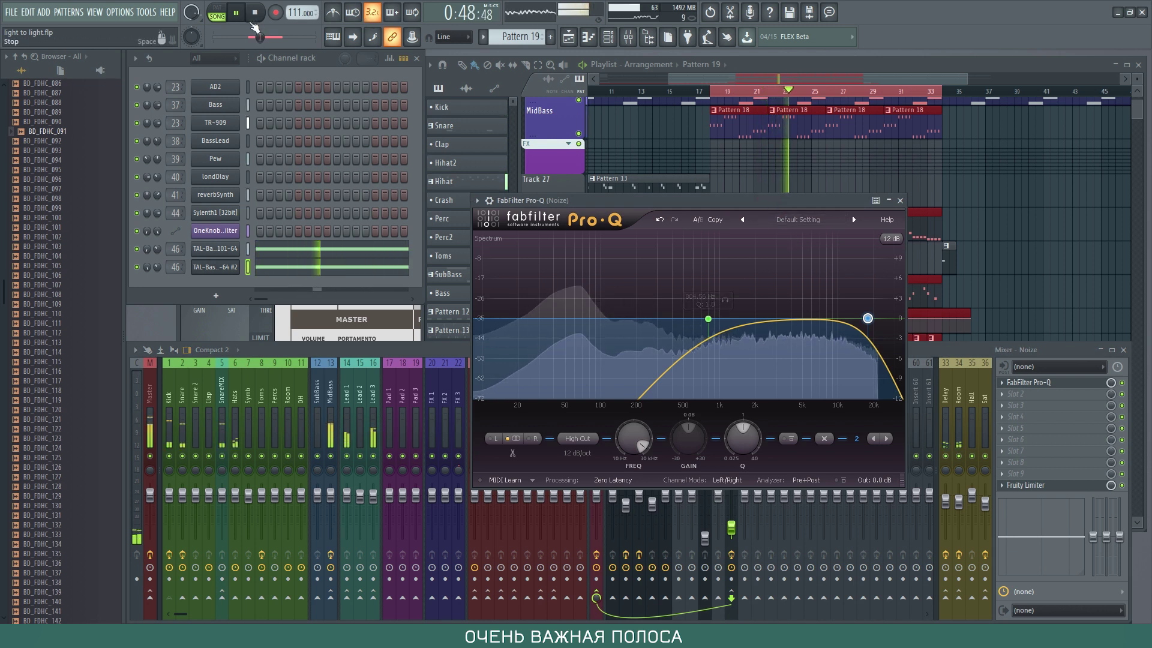
- Compare the playing mix with the Noize track muted and unmuted, and stop playback
click(733, 463)
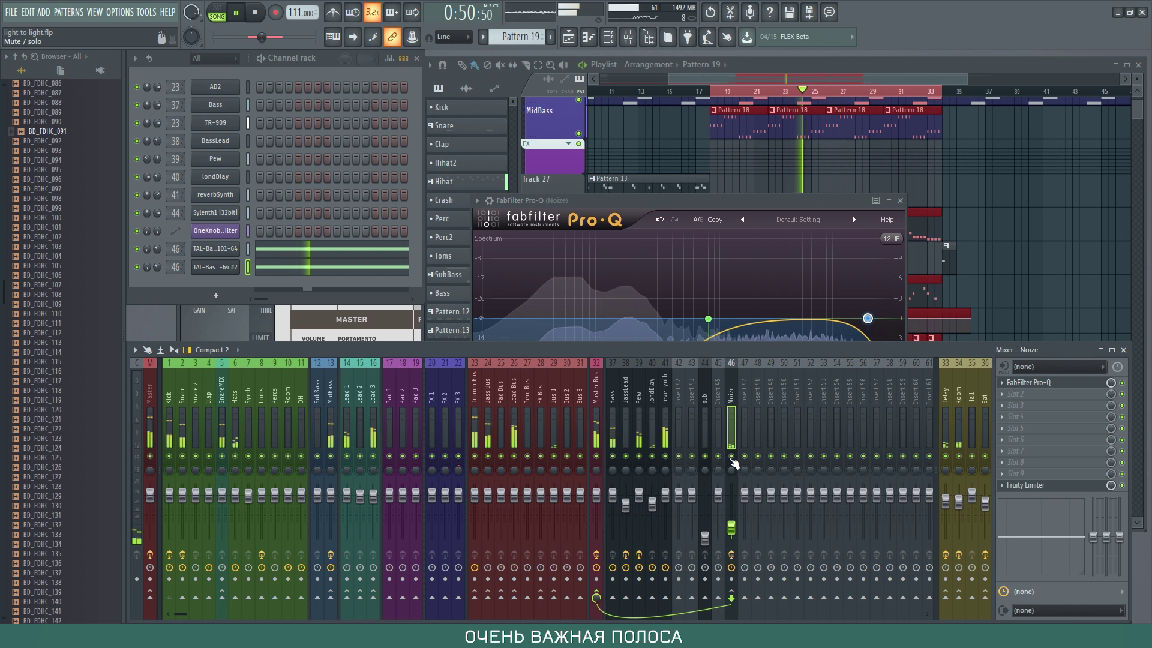
click(260, 17)
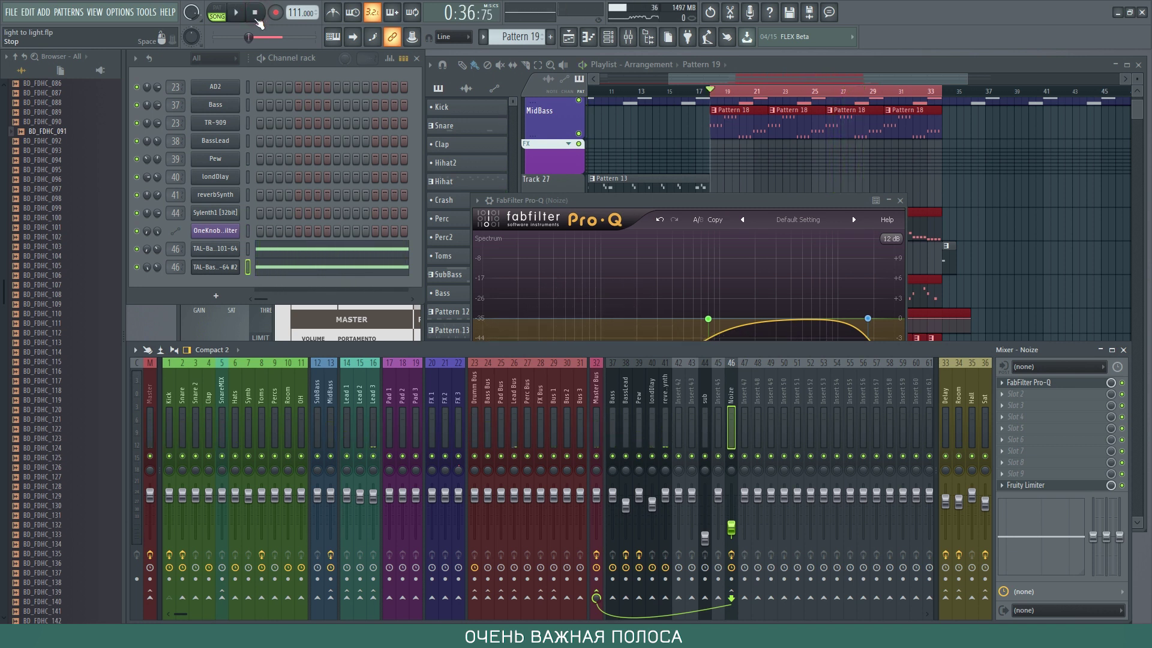